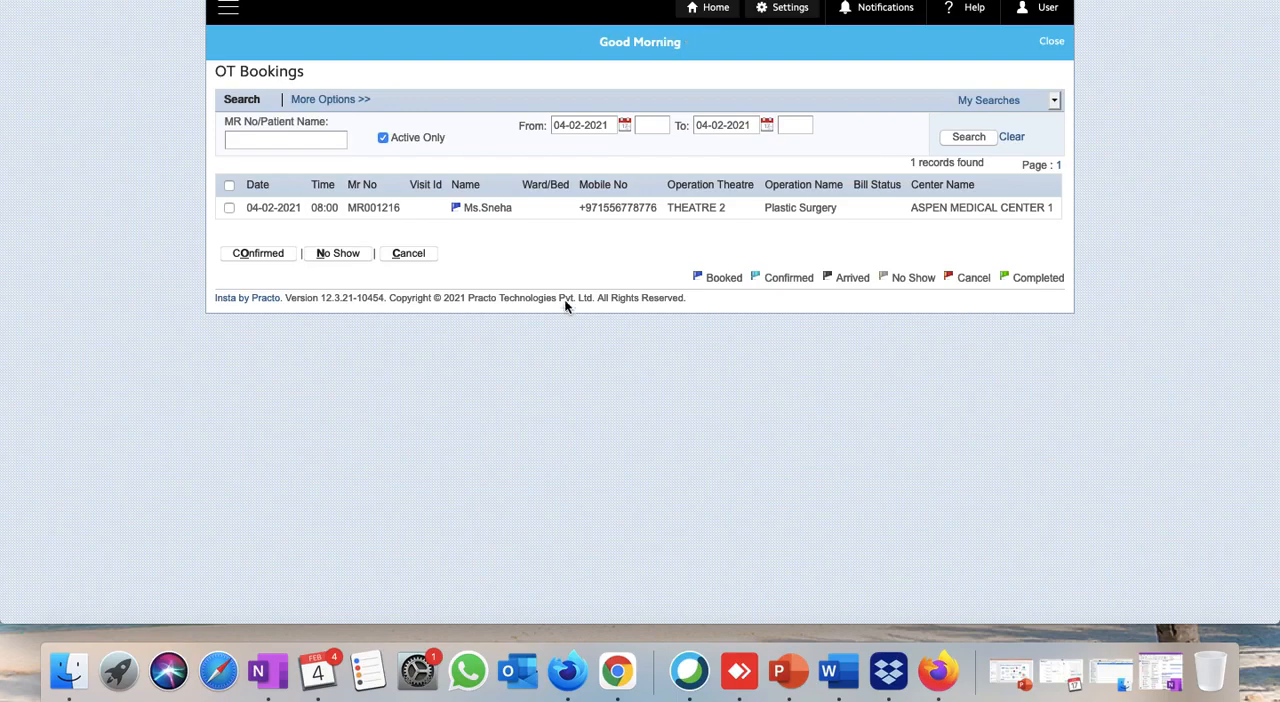
In the Surgery Scheduler, open the patient's 08:00 THEATRE 2 surgery booking on 4 February 2021 for editing.
click(228, 16)
click(384, 1)
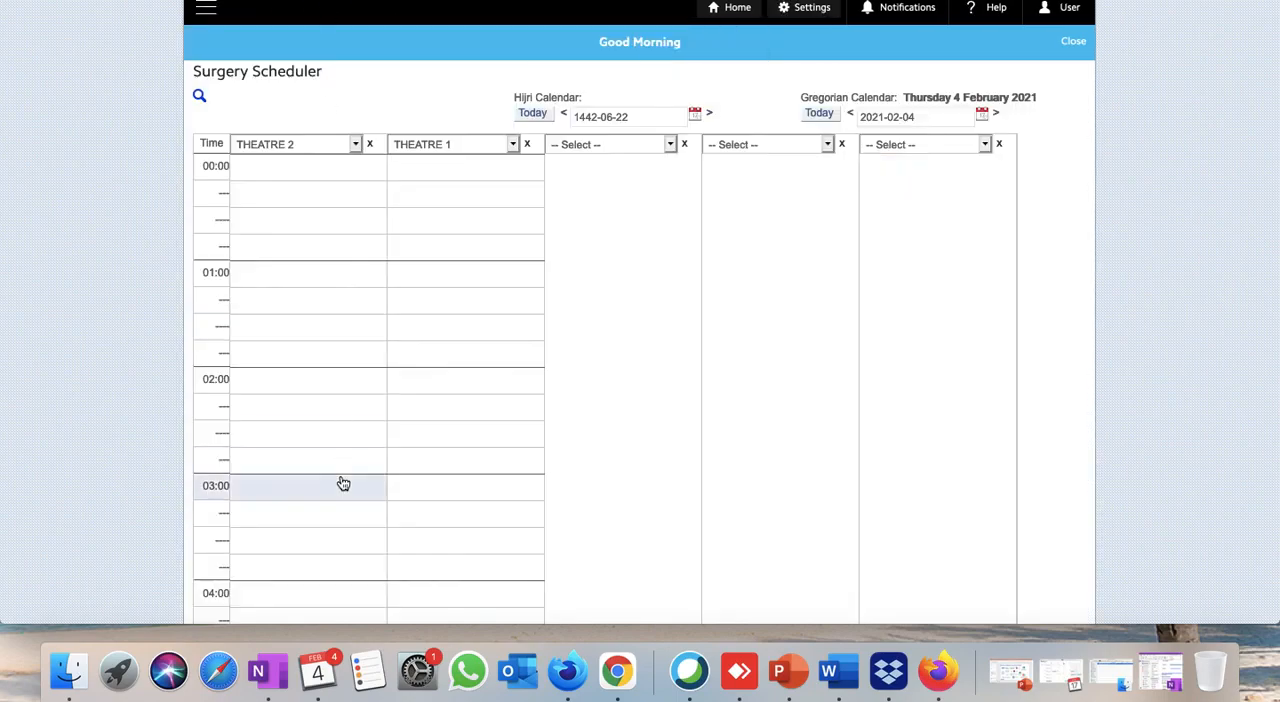
scroll(340, 482, down, 10)
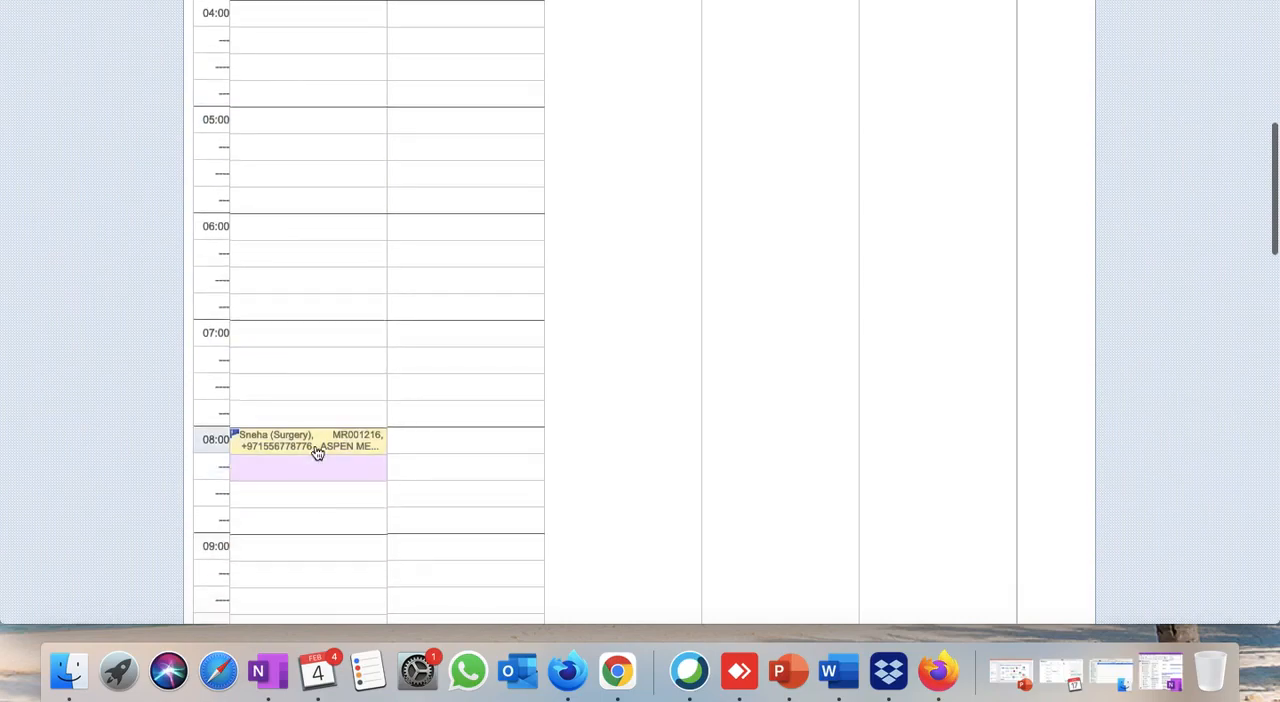
right_click(314, 451)
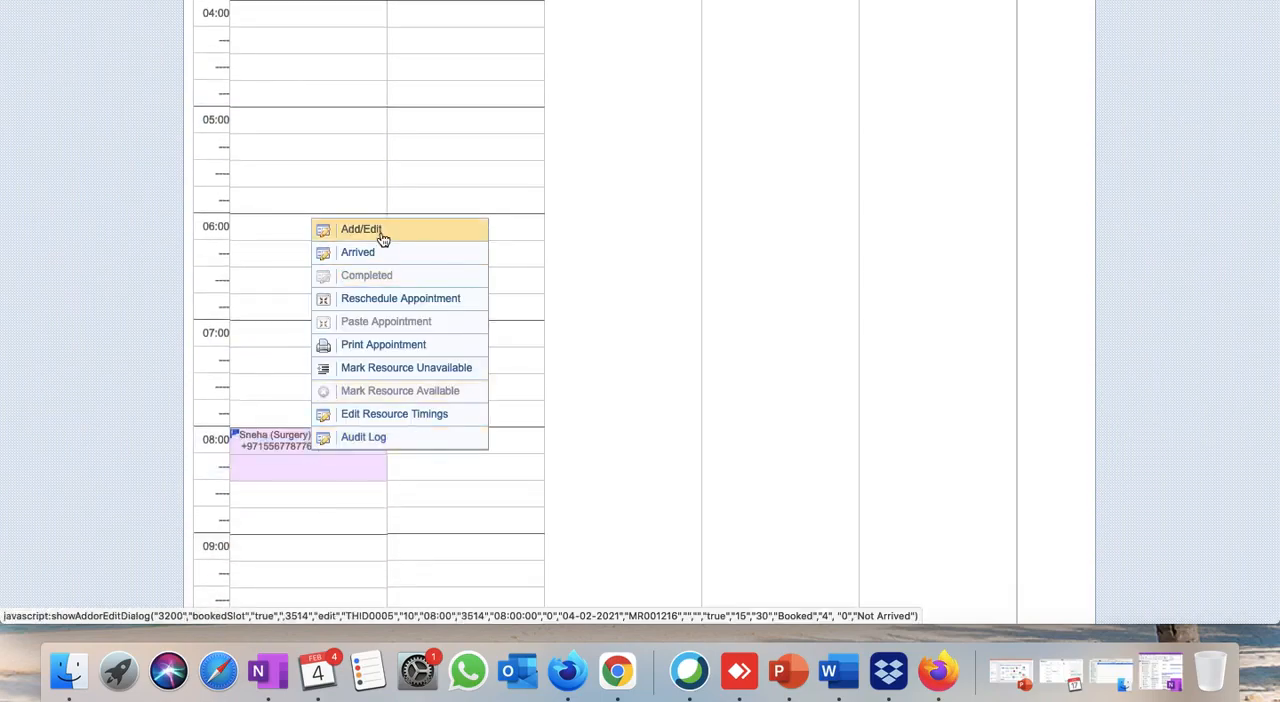
click(361, 229)
Change the surgery appointment's status to Appt Confirmed and save the booking.
scroll(437, 447, down, 3)
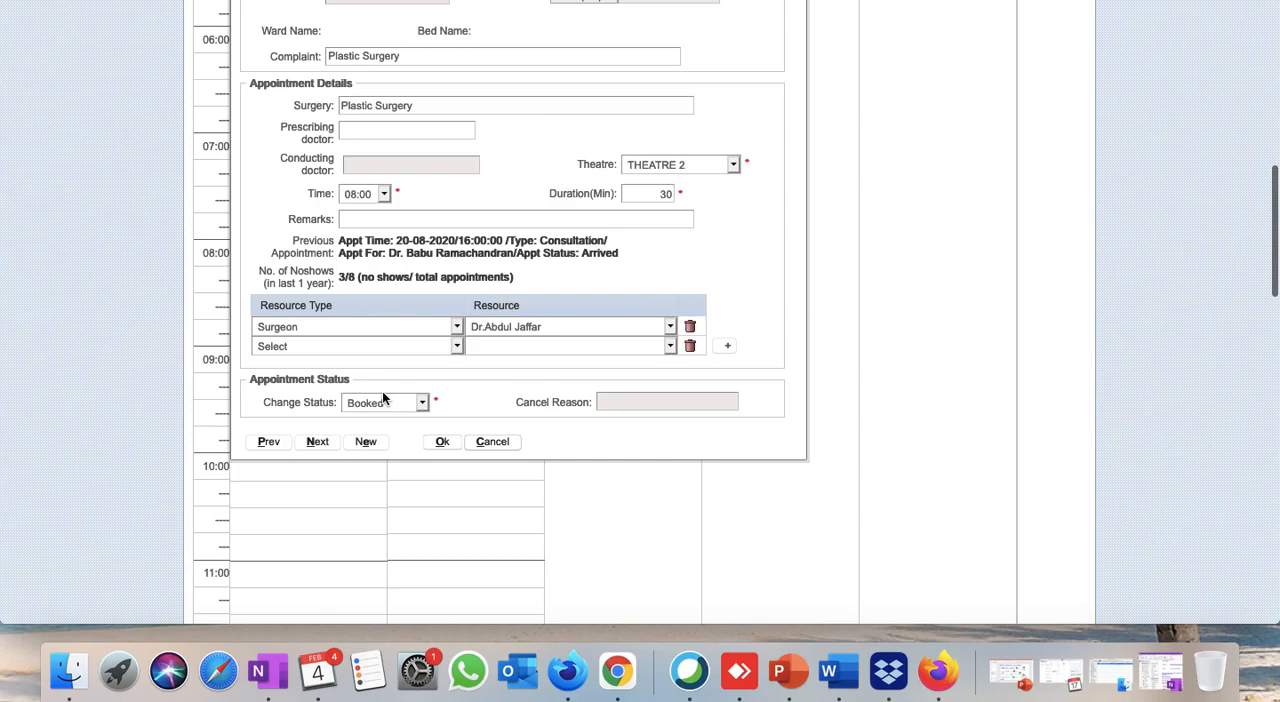
click(371, 403)
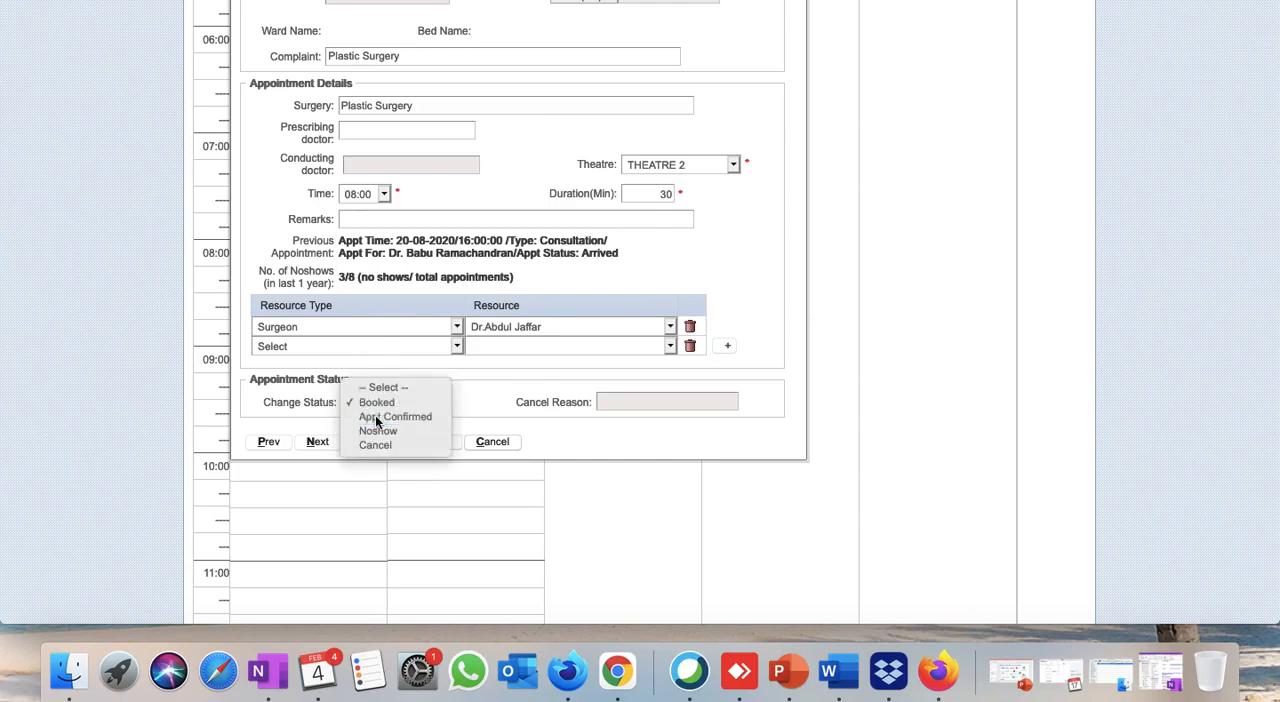
click(375, 416)
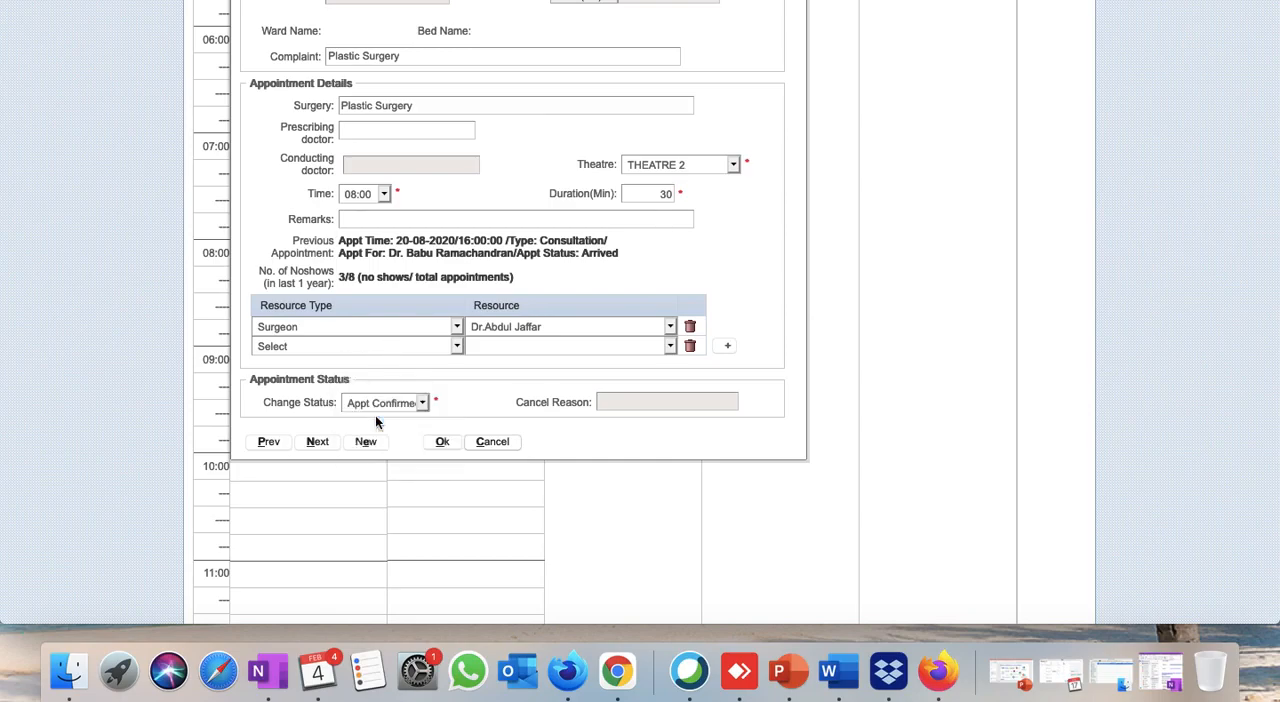
click(443, 442)
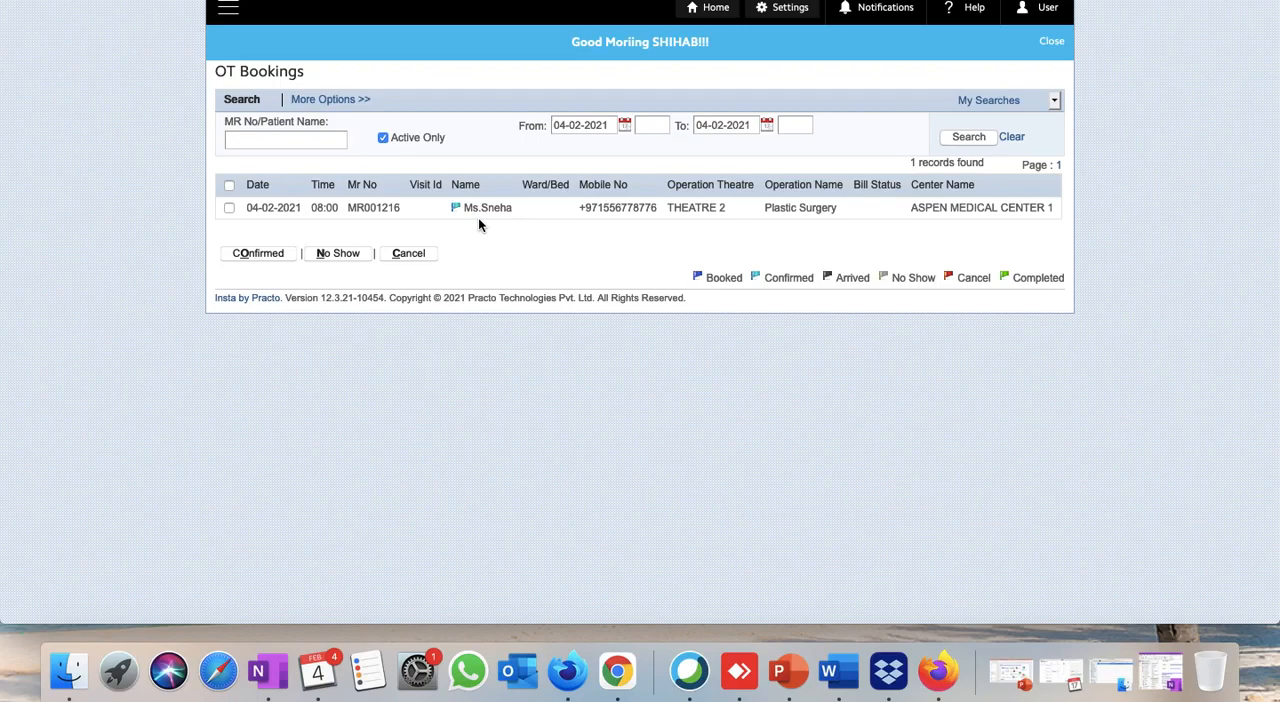
Open the Admission Requests list, briefly checking the patient's surgery in OT Bookings.
click(228, 8)
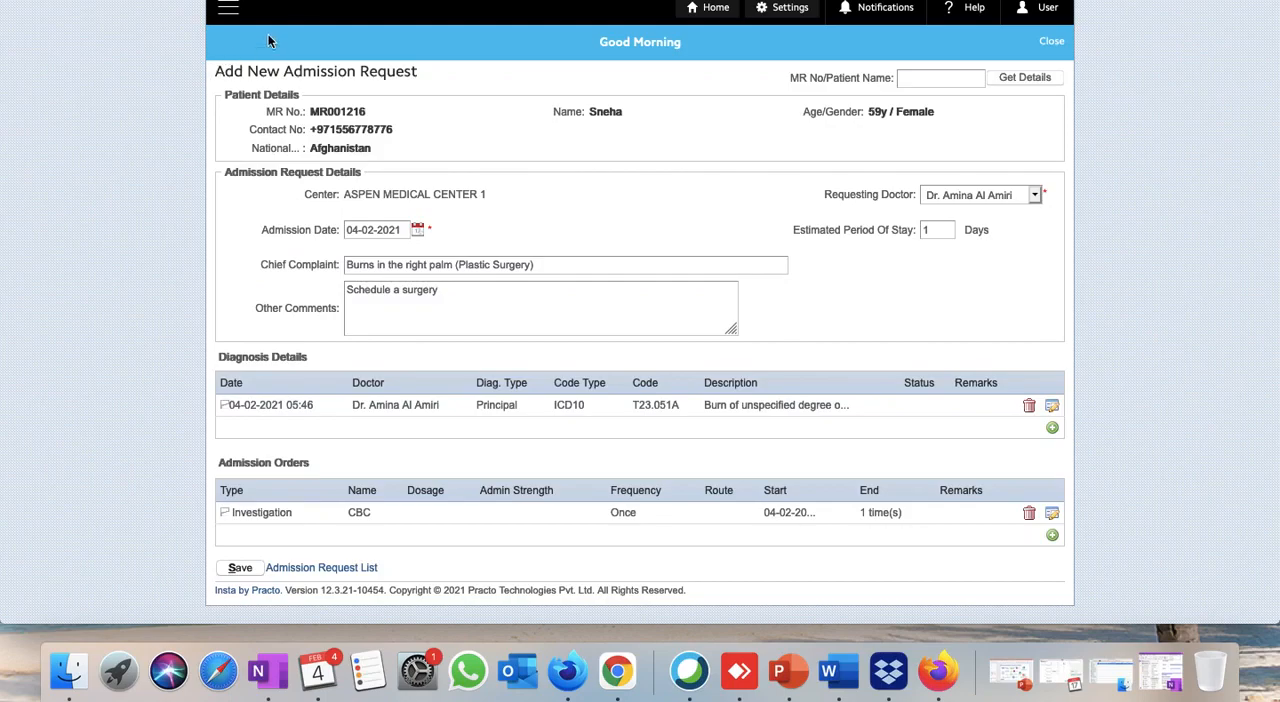
click(228, 8)
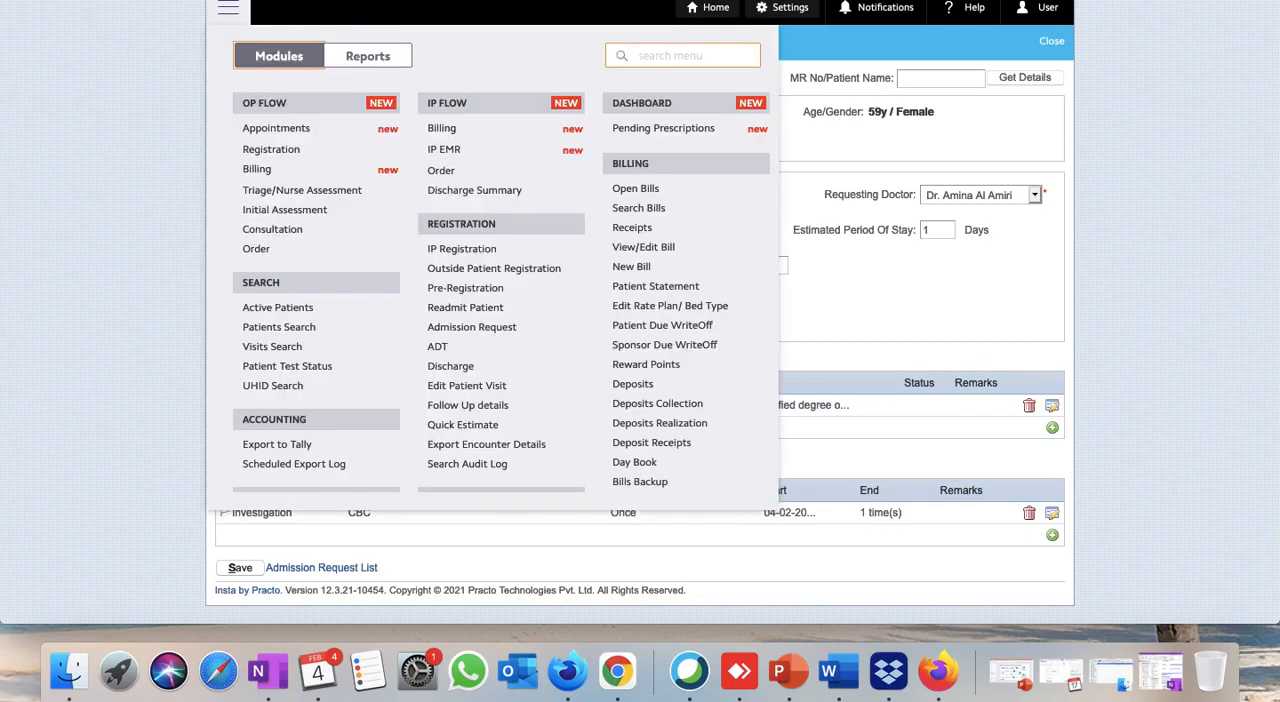
click(464, 326)
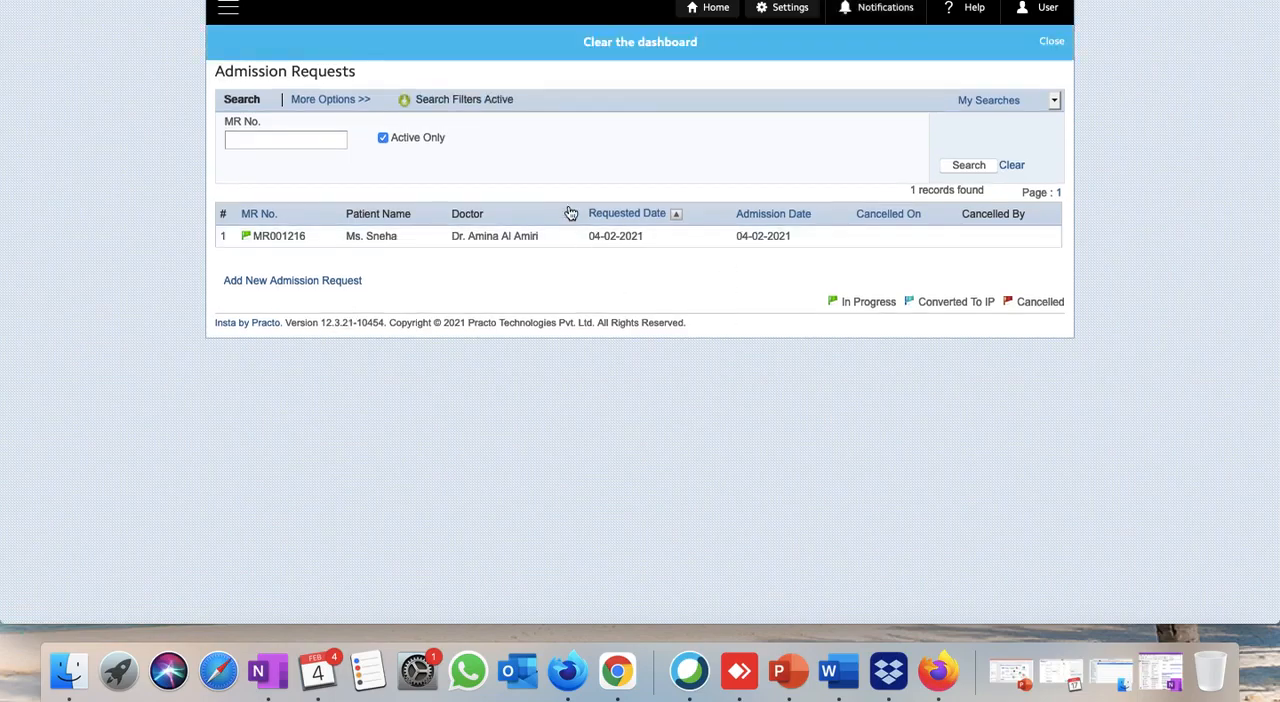
key(ctrl+Tab)
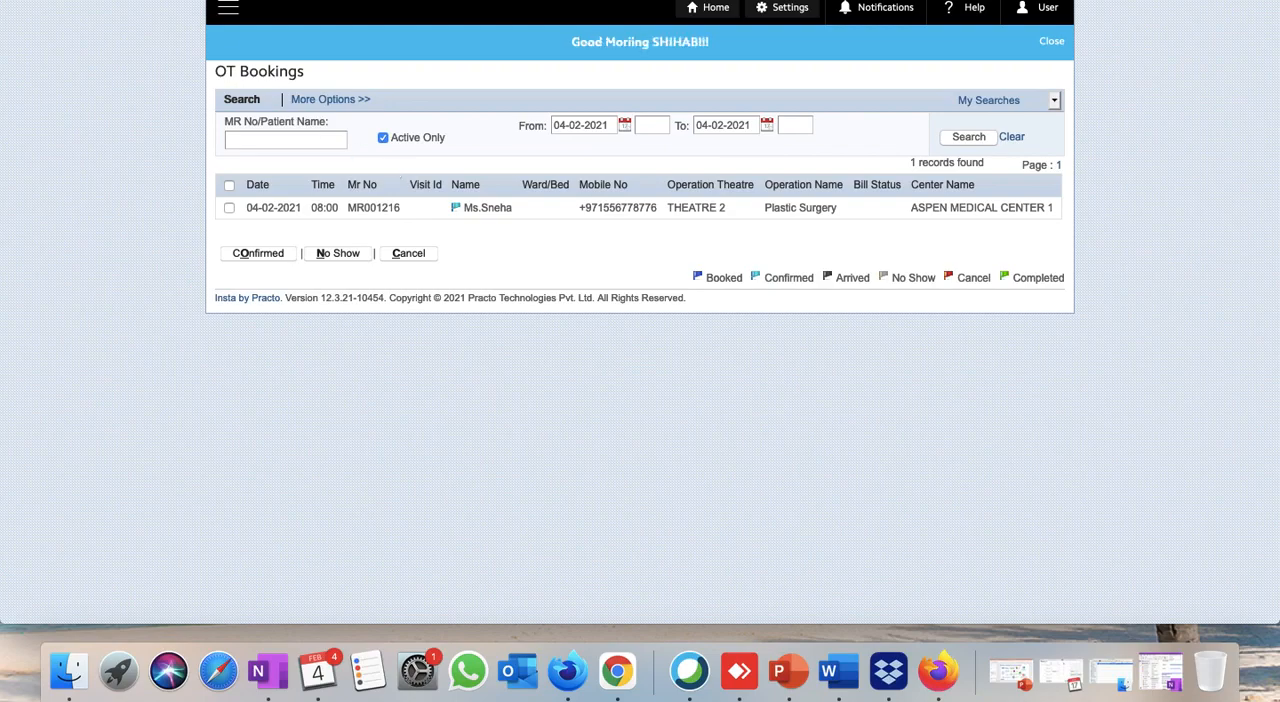
key(ctrl+shift+Tab)
Convert the patient's admission request to an inpatient registration, confirming the creation of a new visit.
click(372, 240)
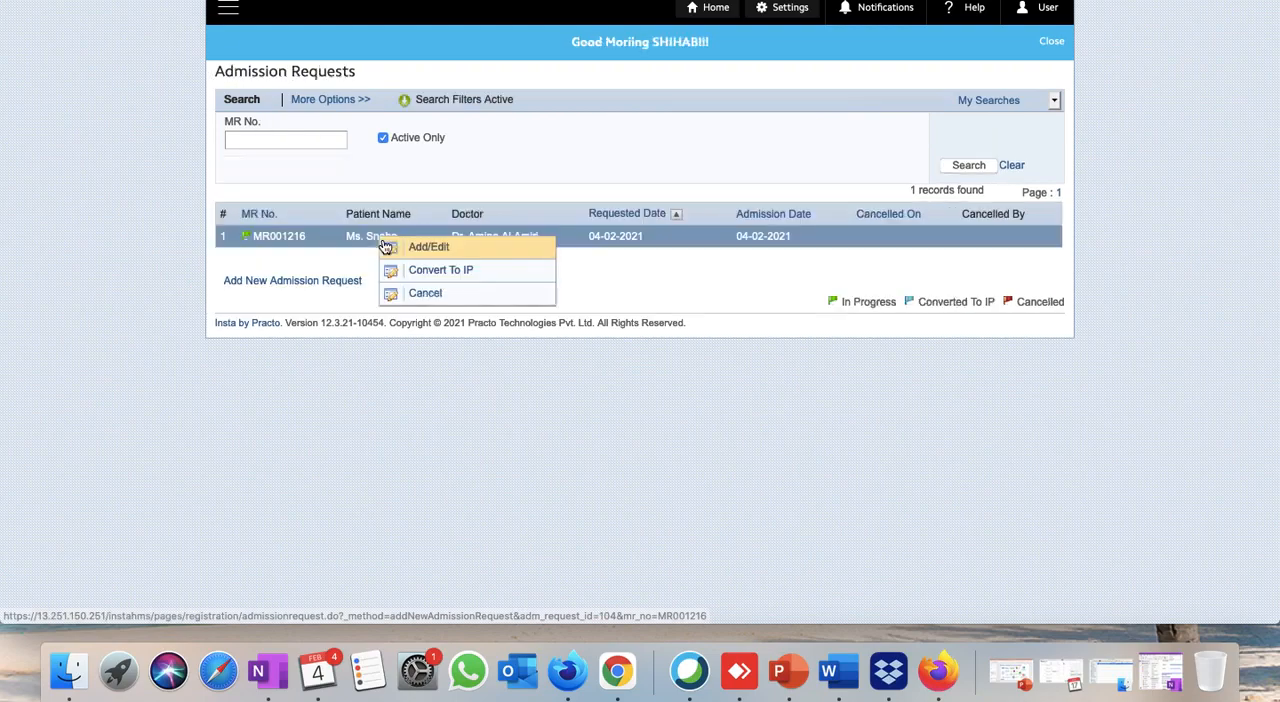
click(418, 275)
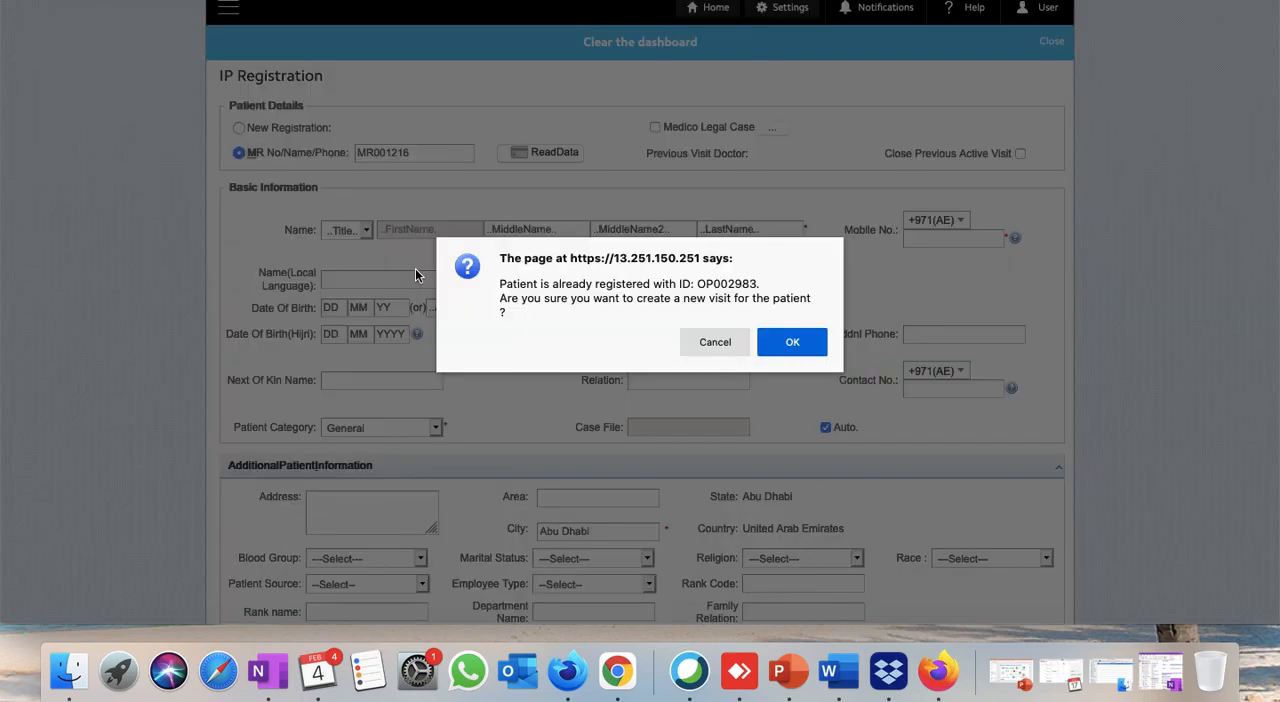
click(808, 344)
click(813, 419)
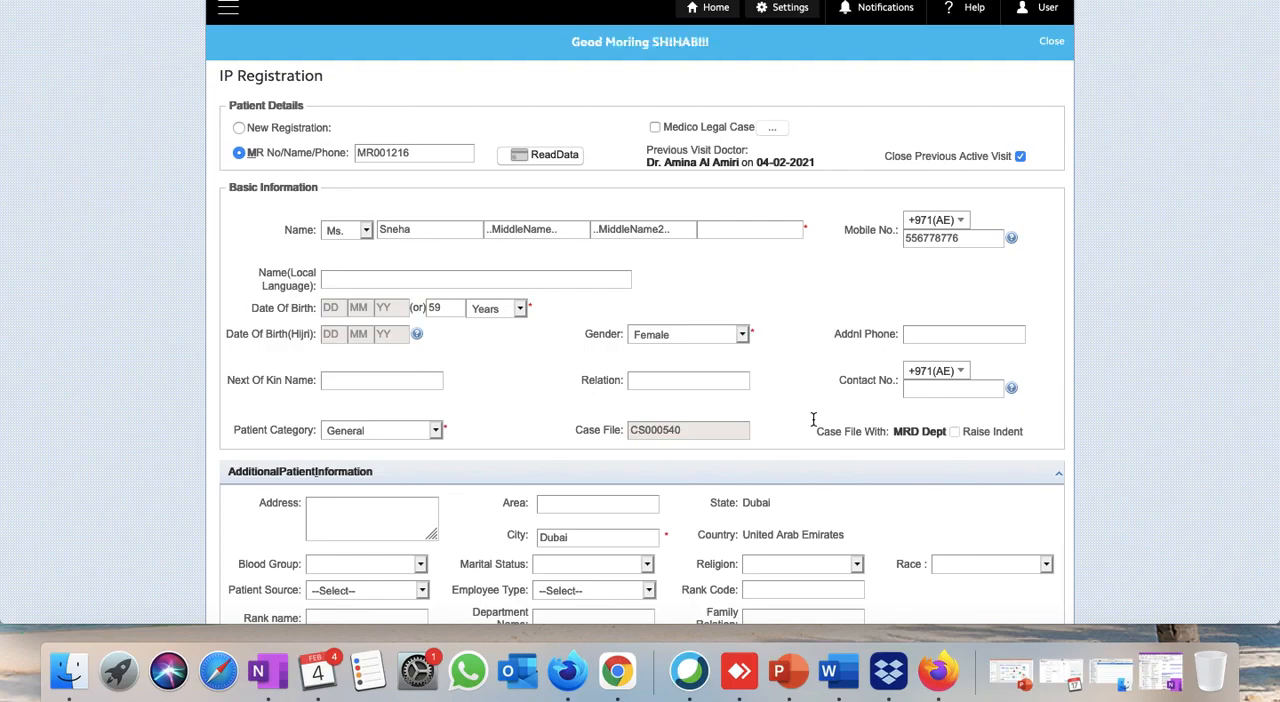
In the admission information, set the bed type to A/C Suite, the bed to A/C Suite20, and choose the surgeon as duty doctor.
scroll(813, 419, down, 6)
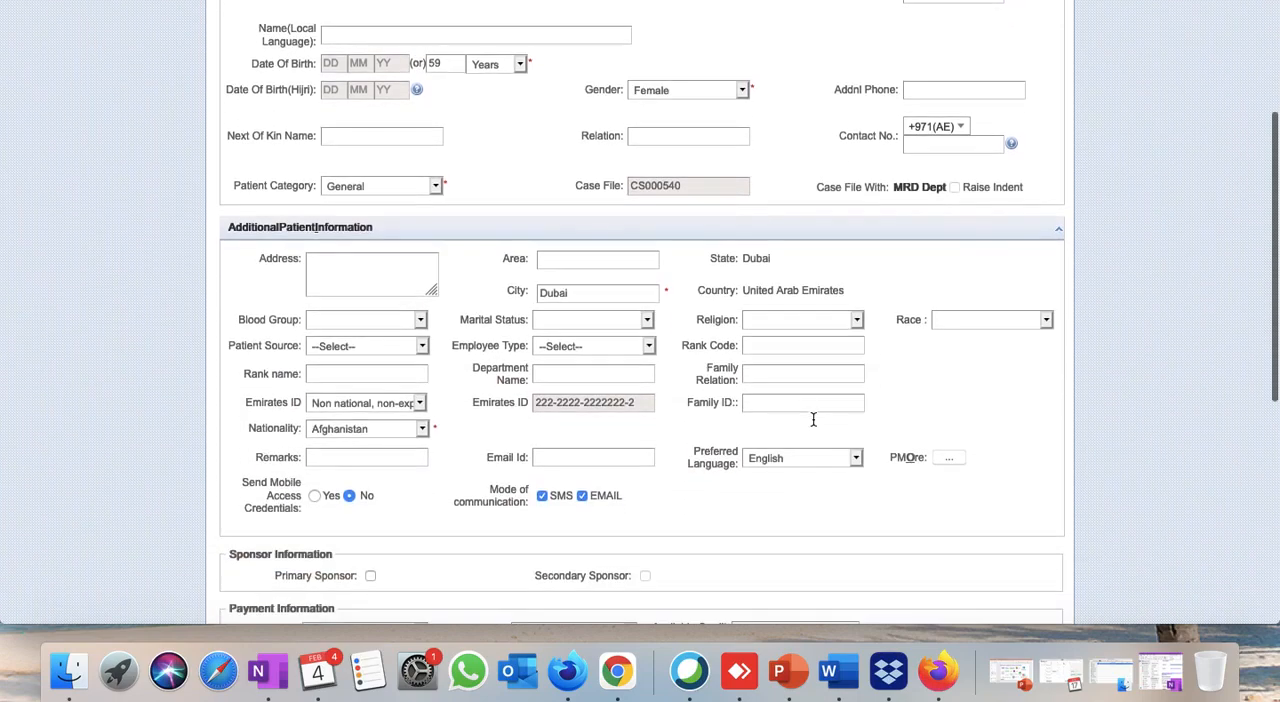
click(693, 359)
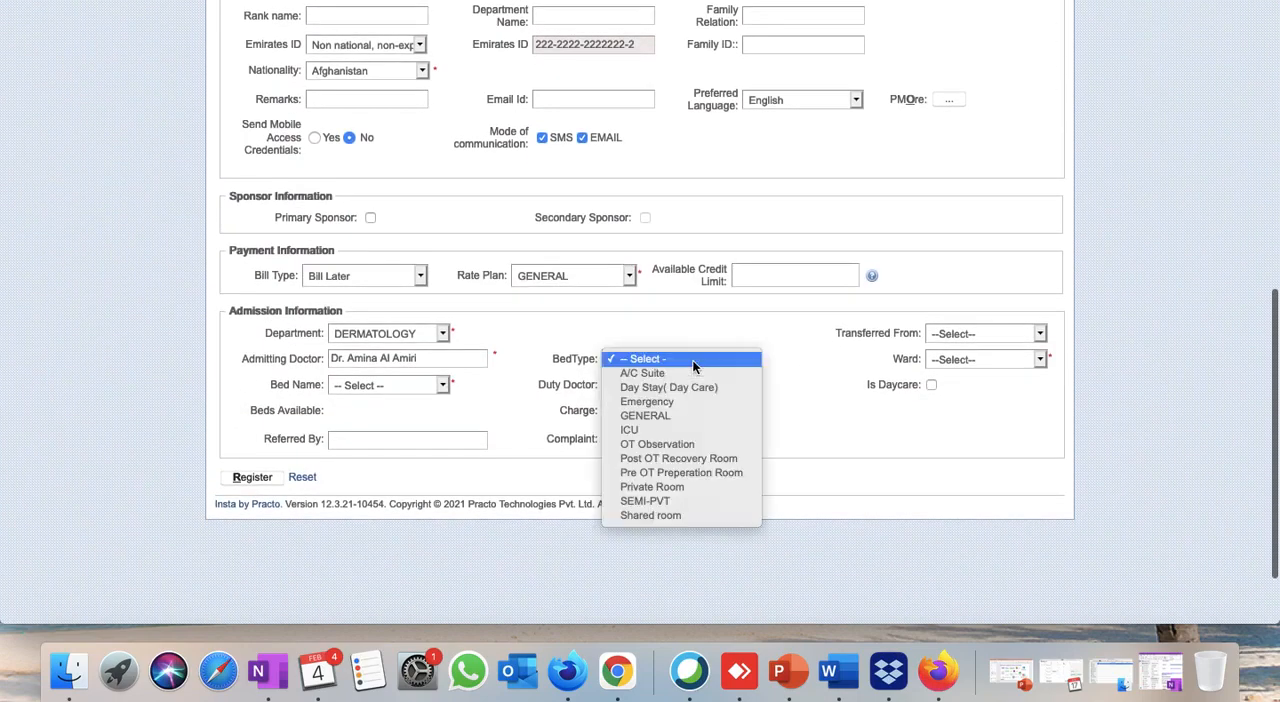
click(684, 373)
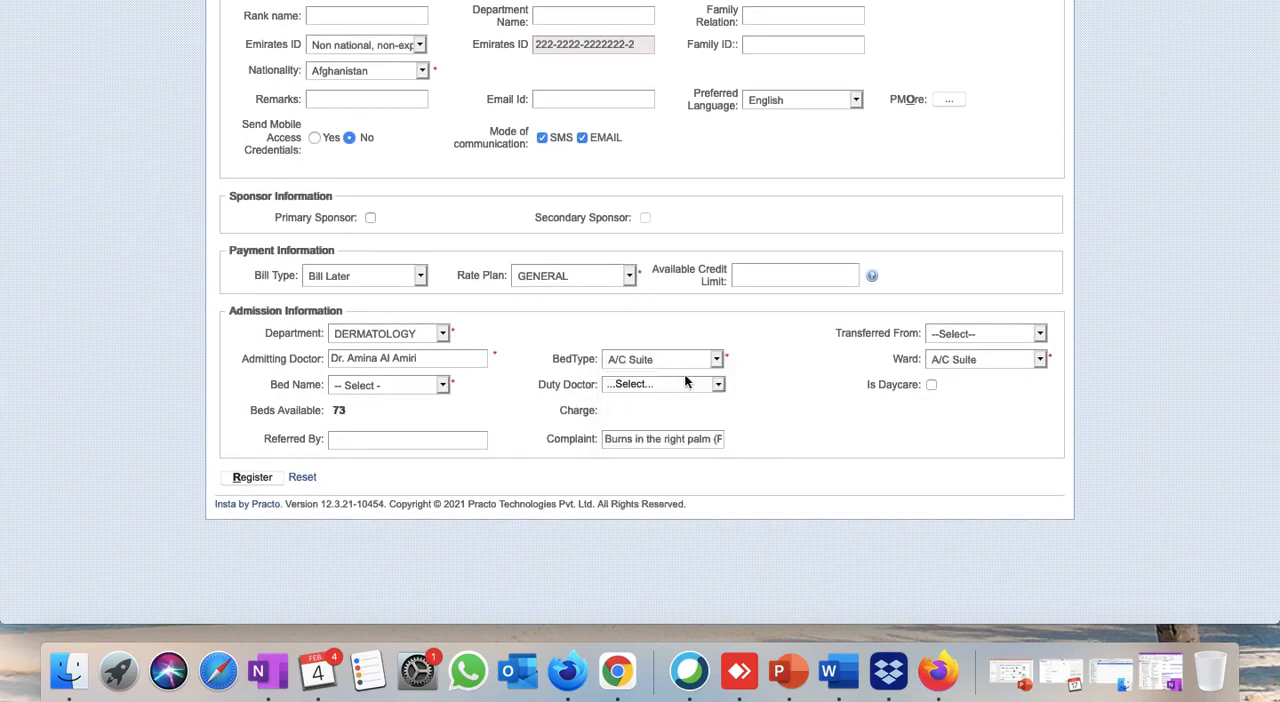
click(393, 386)
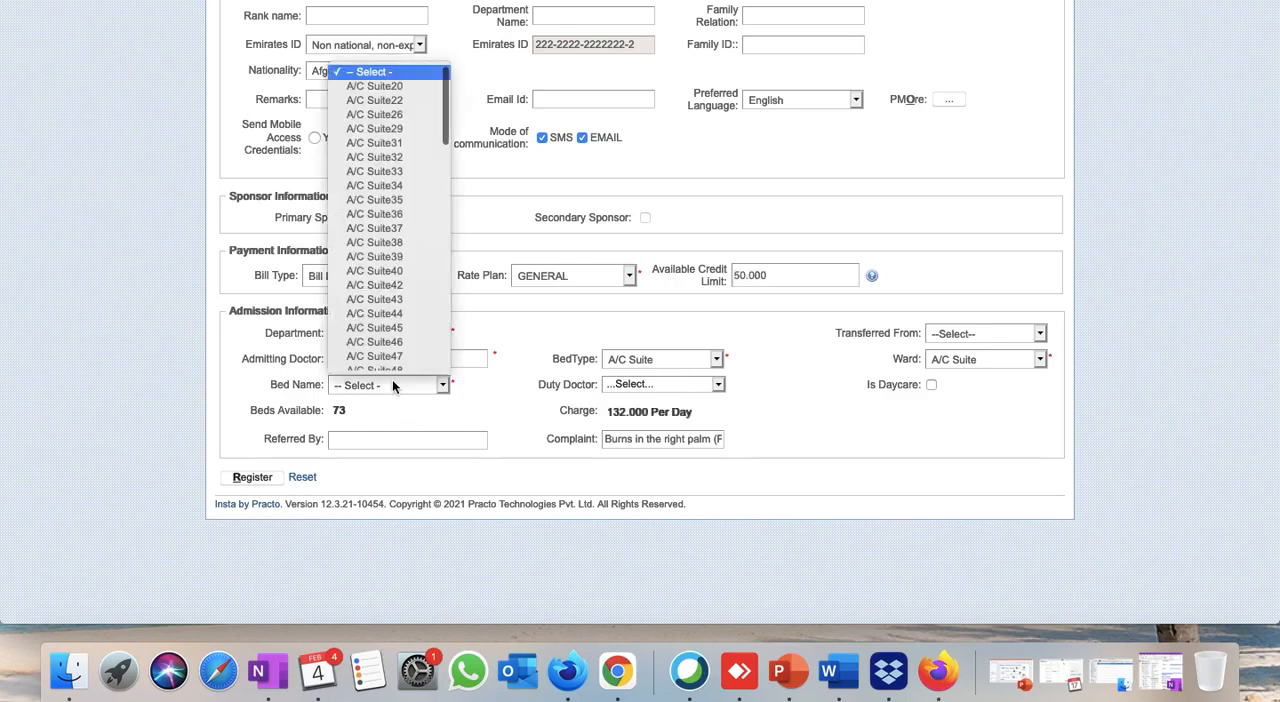
click(390, 88)
click(679, 386)
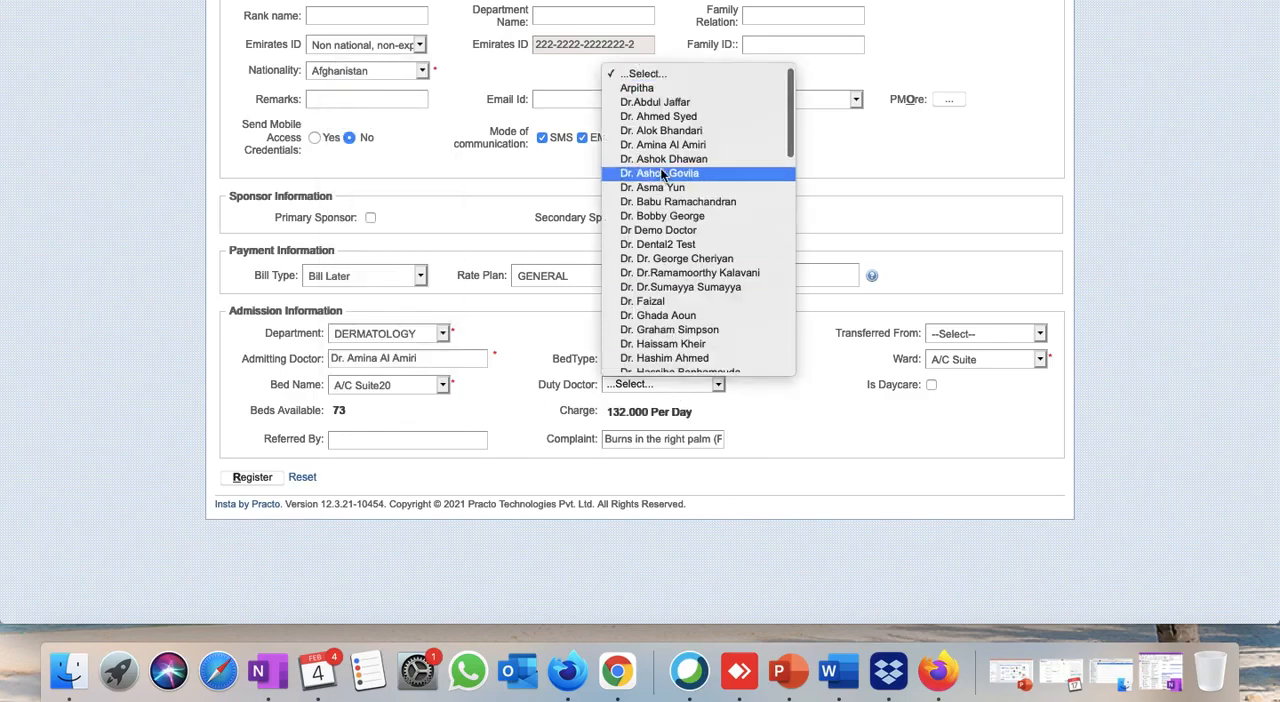
click(660, 107)
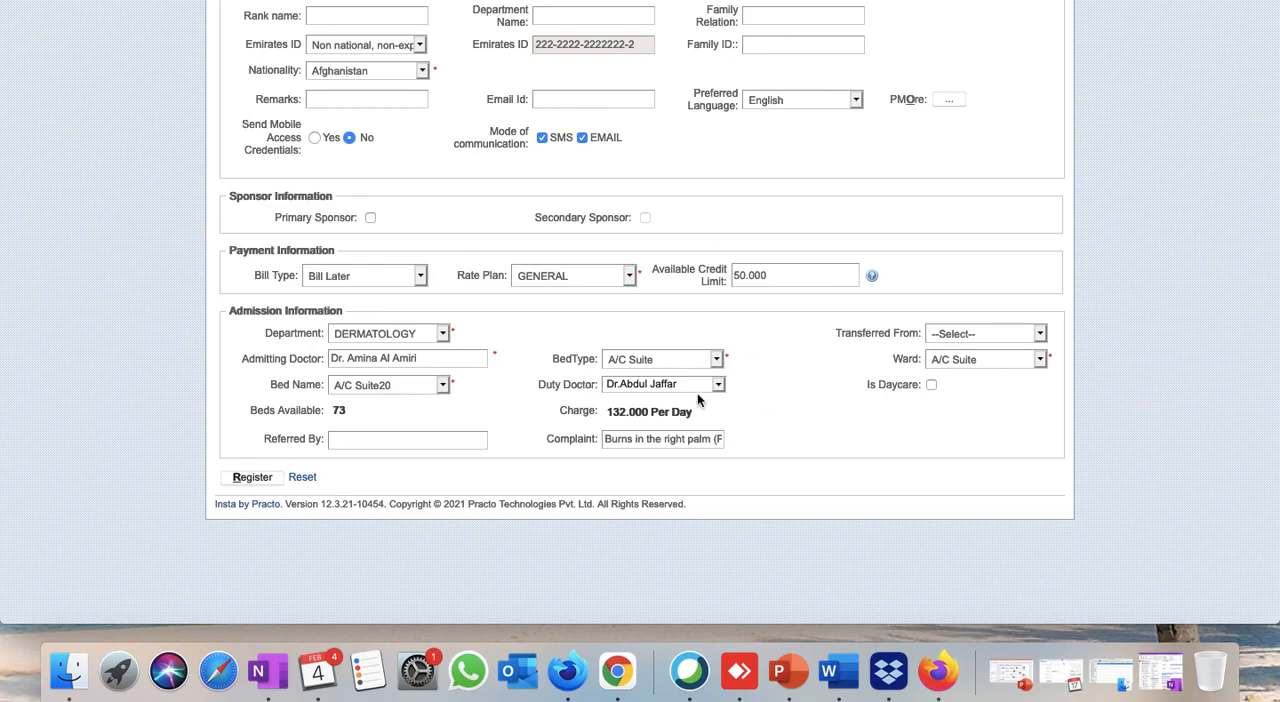
Register the inpatient admission and review the hospital ID and visit ID in the registration details.
drag(868, 384, 901, 386)
click(917, 423)
click(249, 485)
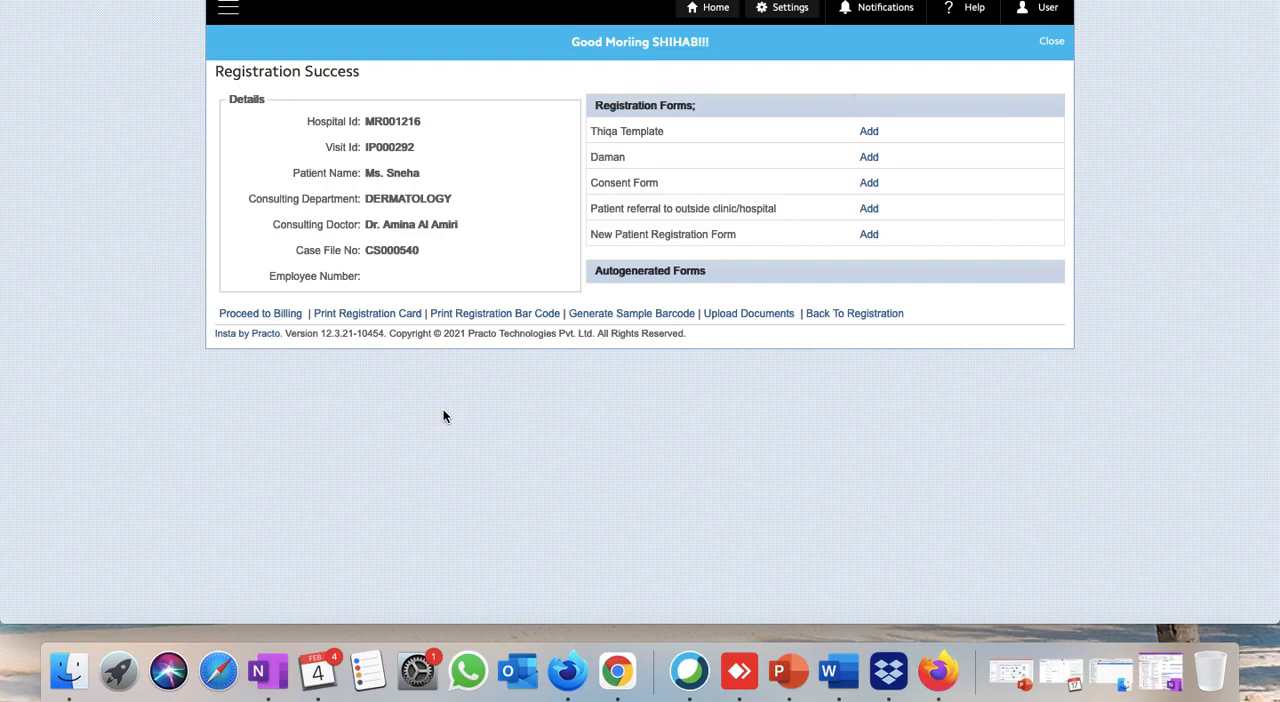
double_click(382, 122)
double_click(380, 148)
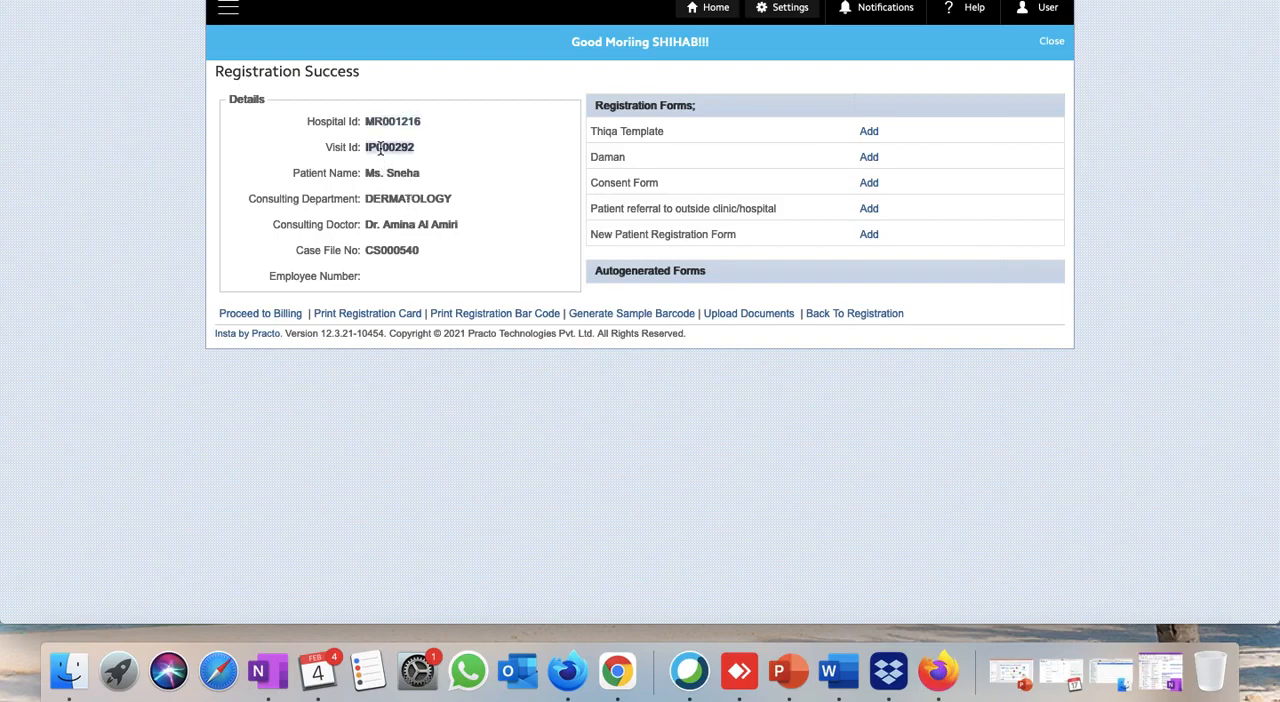